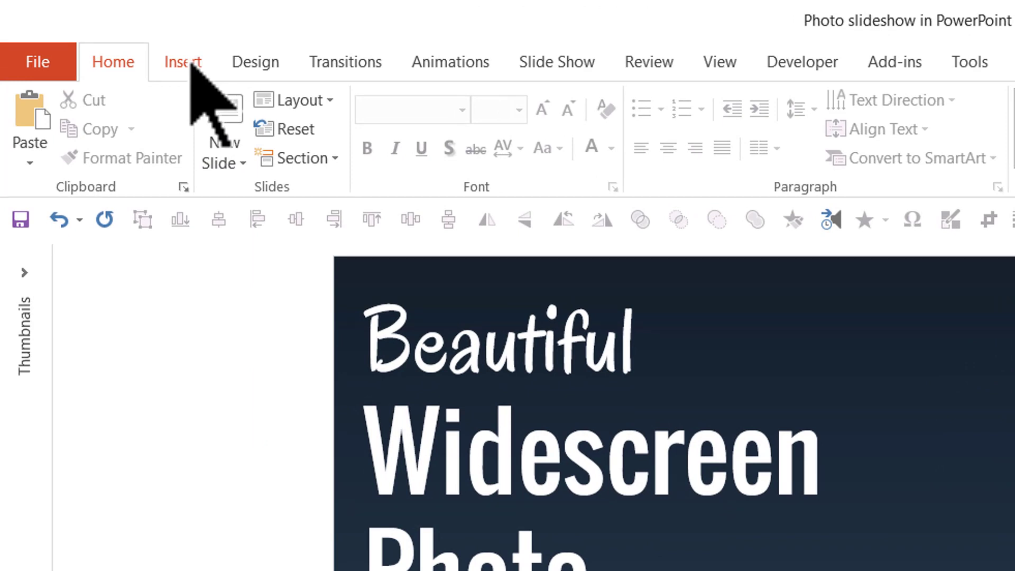
Create a new photo album containing the camera-820414_1280 and butterfly-108616_1280 pictures from disk.
{"action": "left_click", "coordinate": [191, 63]}
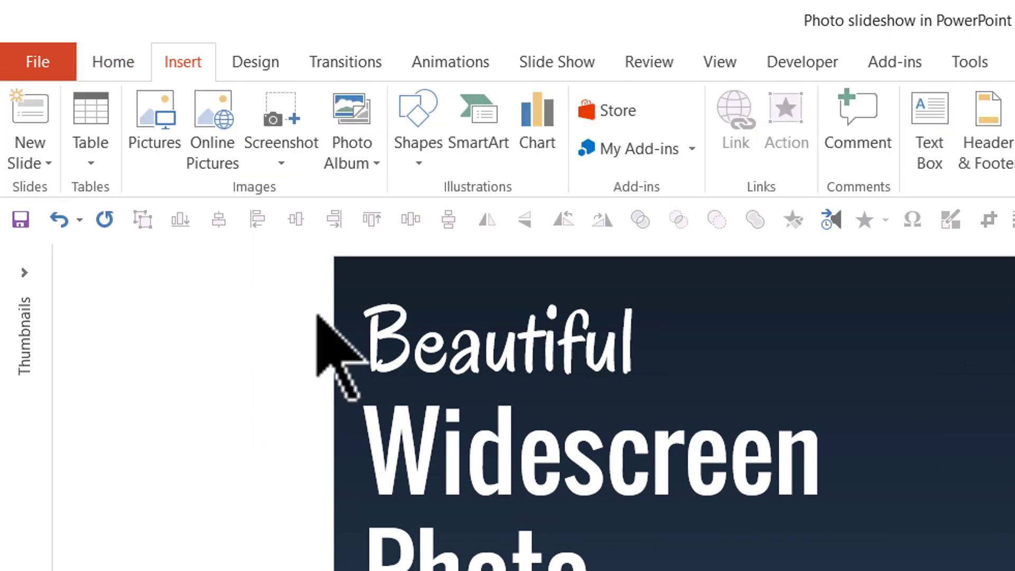
{"action": "left_click", "coordinate": [347, 154]}
{"action": "left_click", "coordinate": [413, 197]}
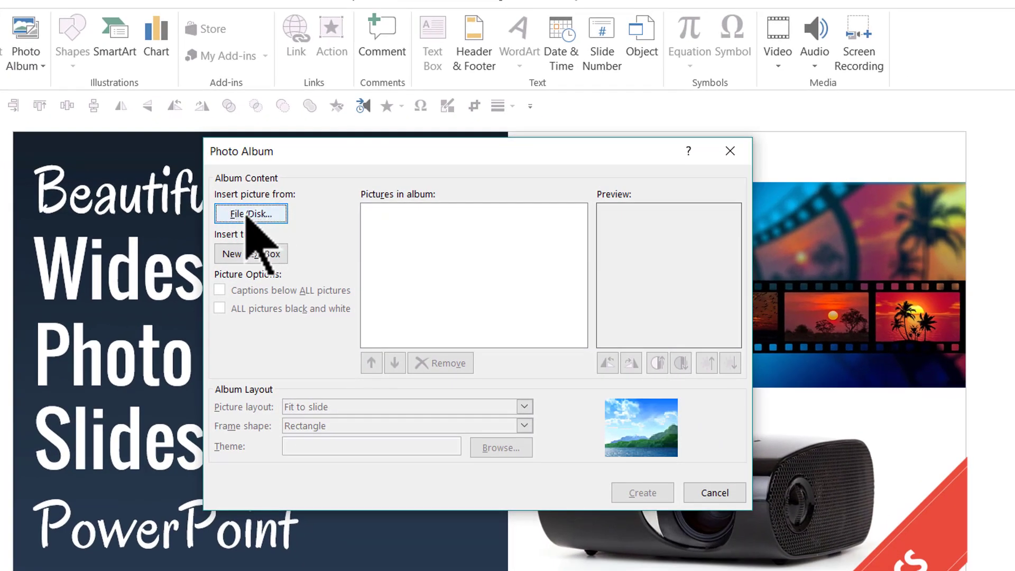
{"action": "left_click", "coordinate": [252, 214]}
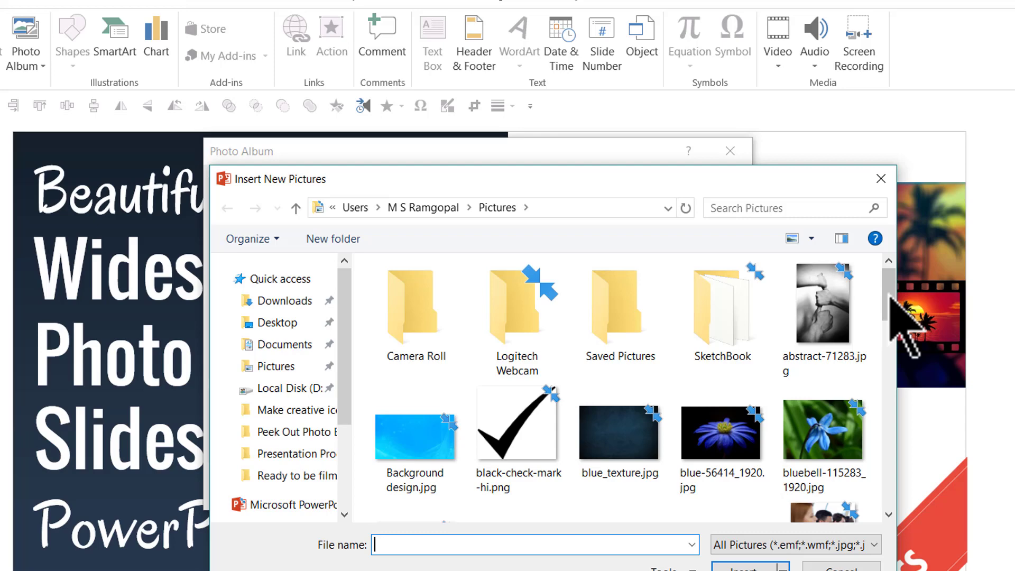
{"action": "left_click_drag", "start_coordinate": [891, 297], "coordinate": [890, 320]}
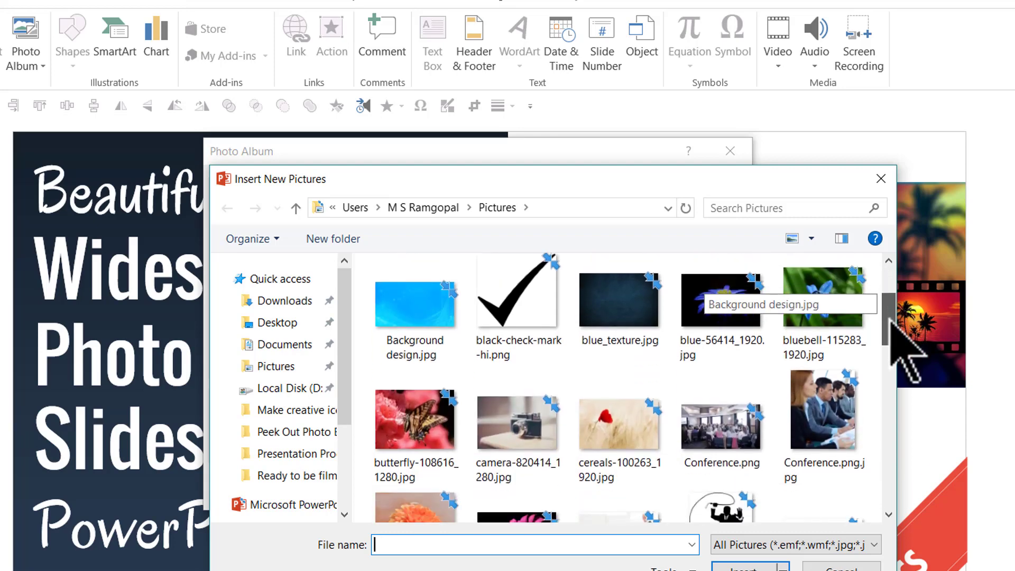
{"action": "left_click", "coordinate": [517, 418]}
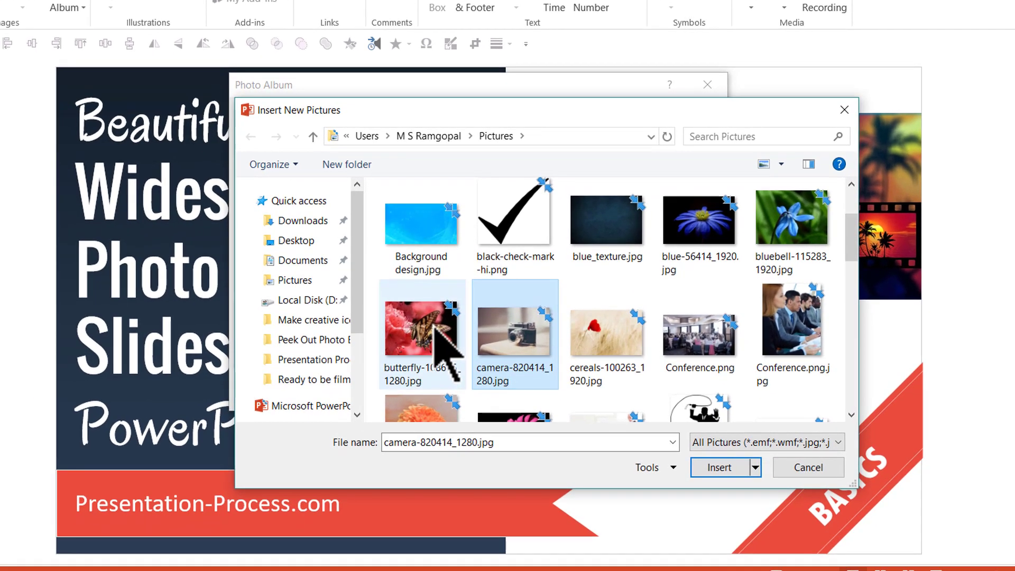
{"action": "left_click", "coordinate": [408, 405], "text": "ctrl"}
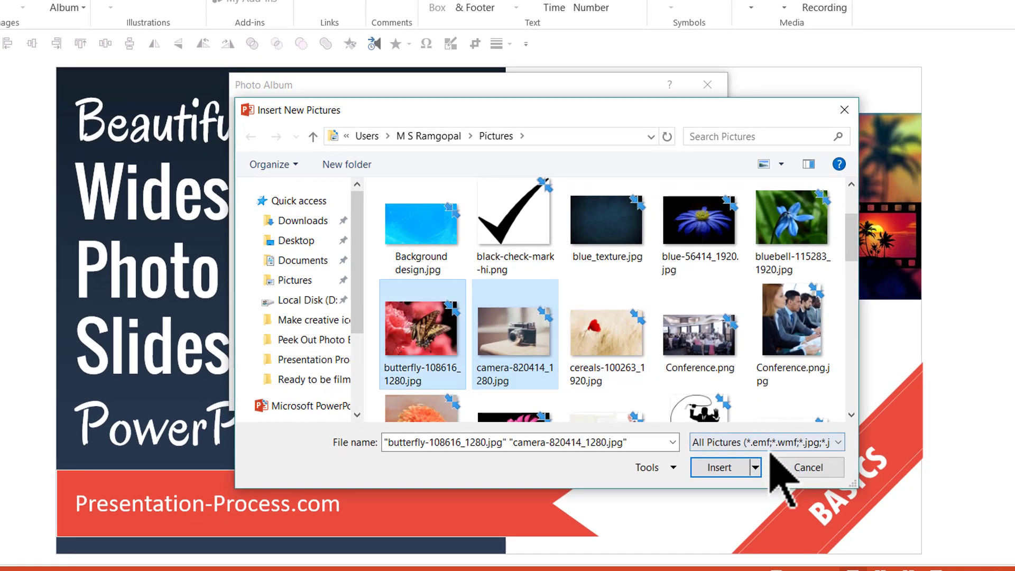
{"action": "left_click", "coordinate": [720, 467]}
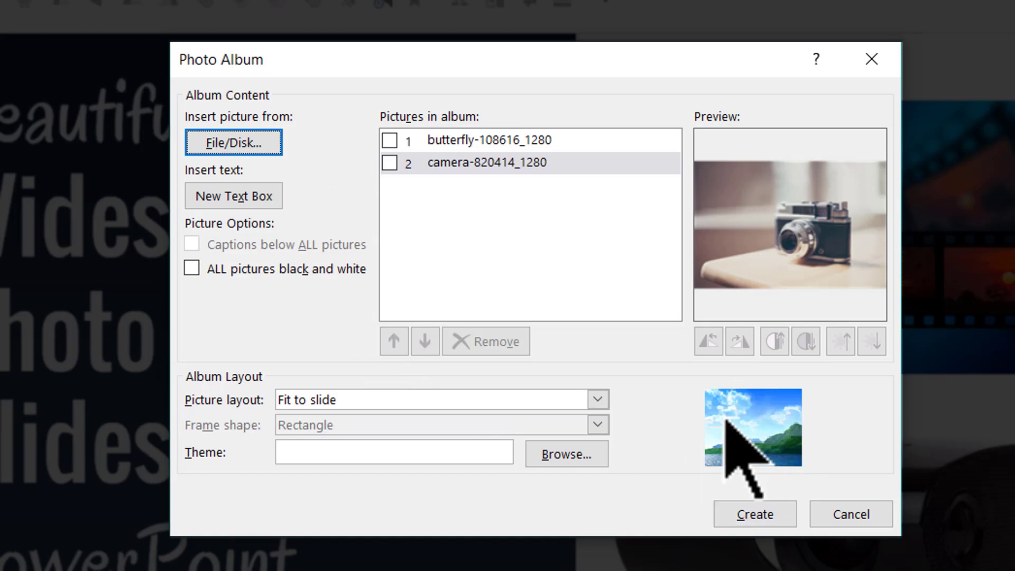
Generate the three-slide album, scroll through its slides, then close it without saving.
{"action": "left_click", "coordinate": [763, 520]}
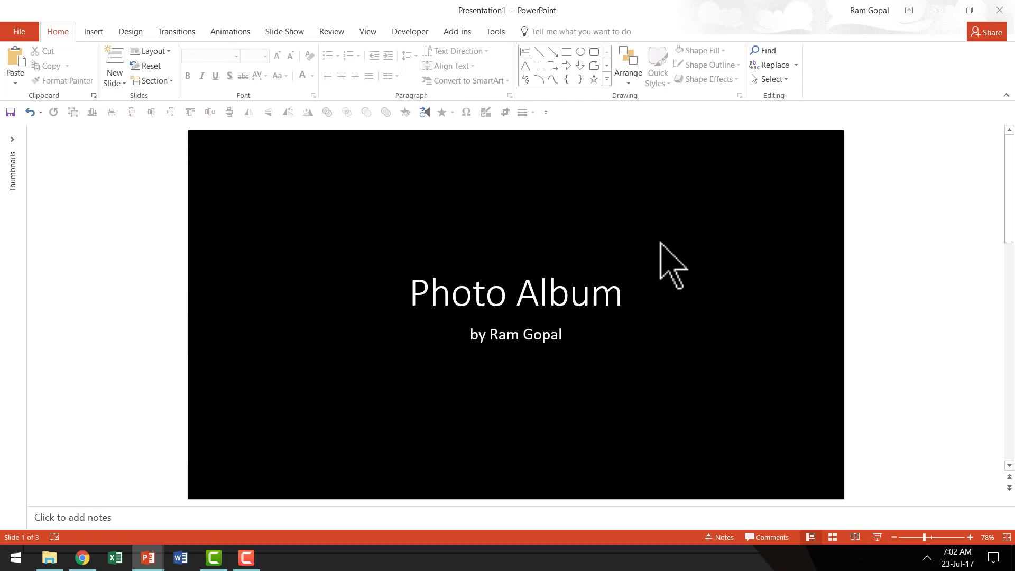
{"action": "scroll", "coordinate": [660, 243], "scroll_direction": "down", "scroll_amount": 1}
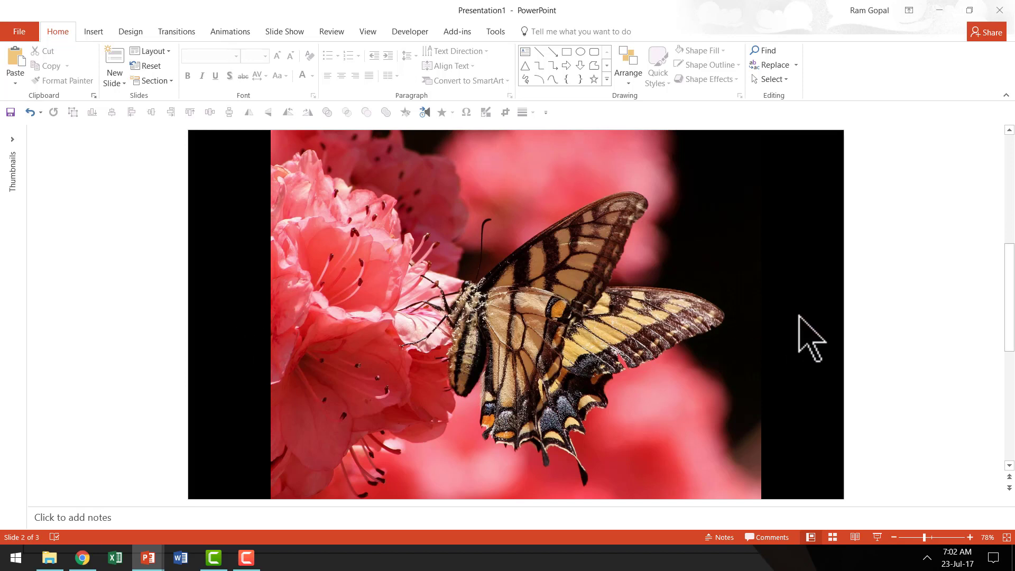
{"action": "scroll", "coordinate": [799, 316], "scroll_direction": "down", "scroll_amount": 1}
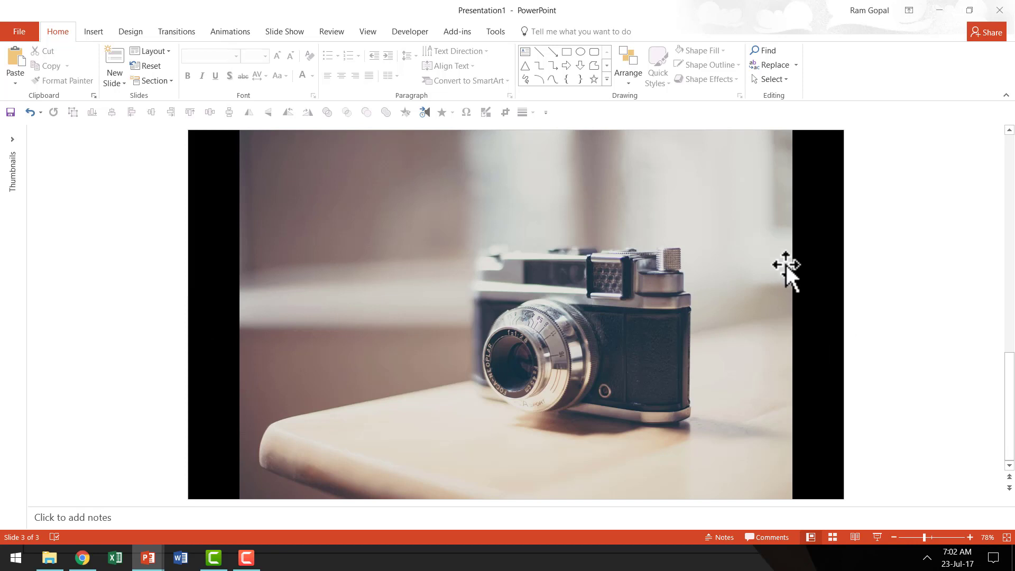
{"action": "left_click", "coordinate": [1000, 10]}
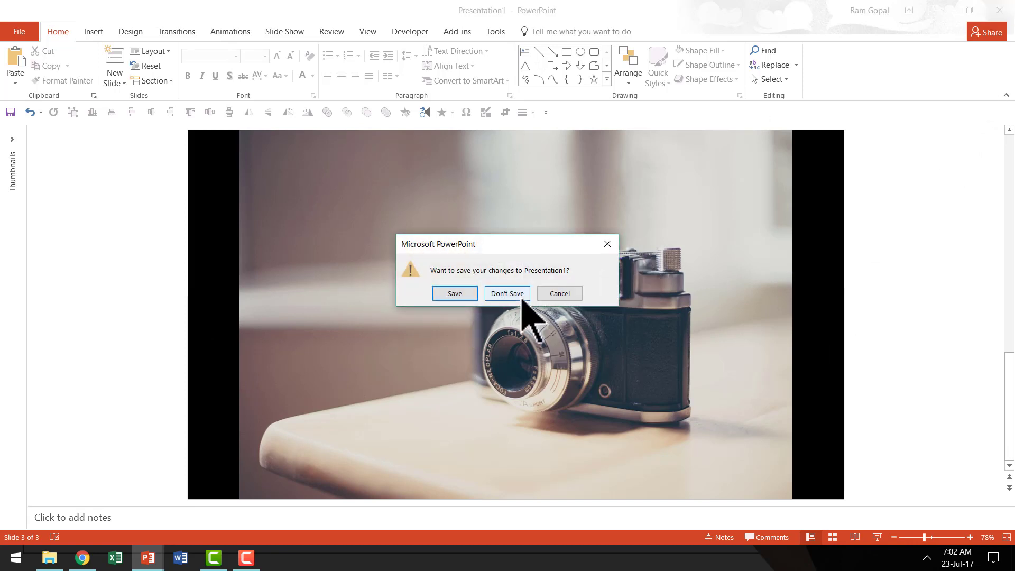
{"action": "left_click", "coordinate": [500, 295]}
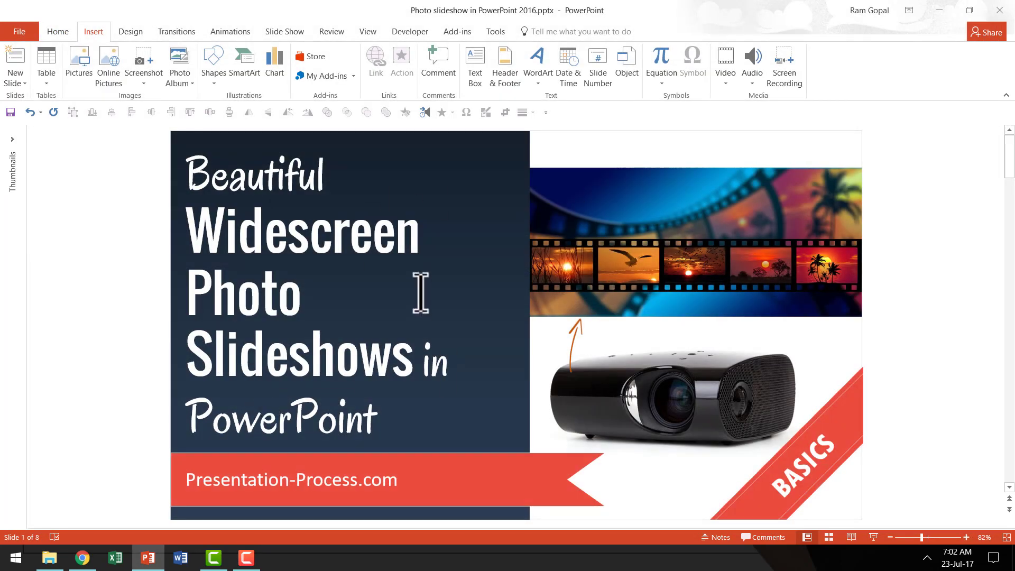
{"action": "scroll", "coordinate": [513, 280], "scroll_direction": "down", "scroll_amount": 2}
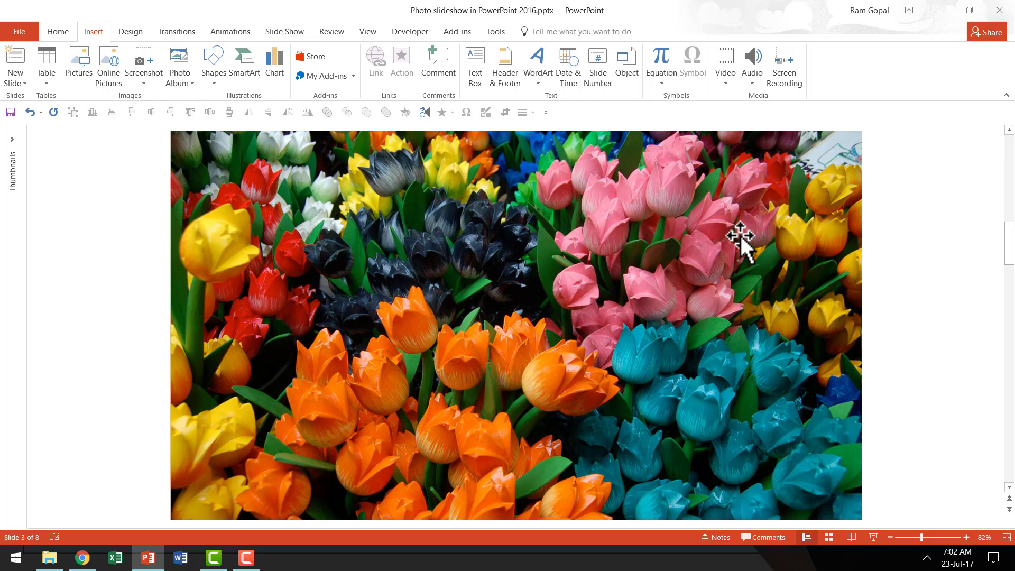
{"action": "scroll", "coordinate": [643, 317], "scroll_direction": "down", "scroll_amount": 1}
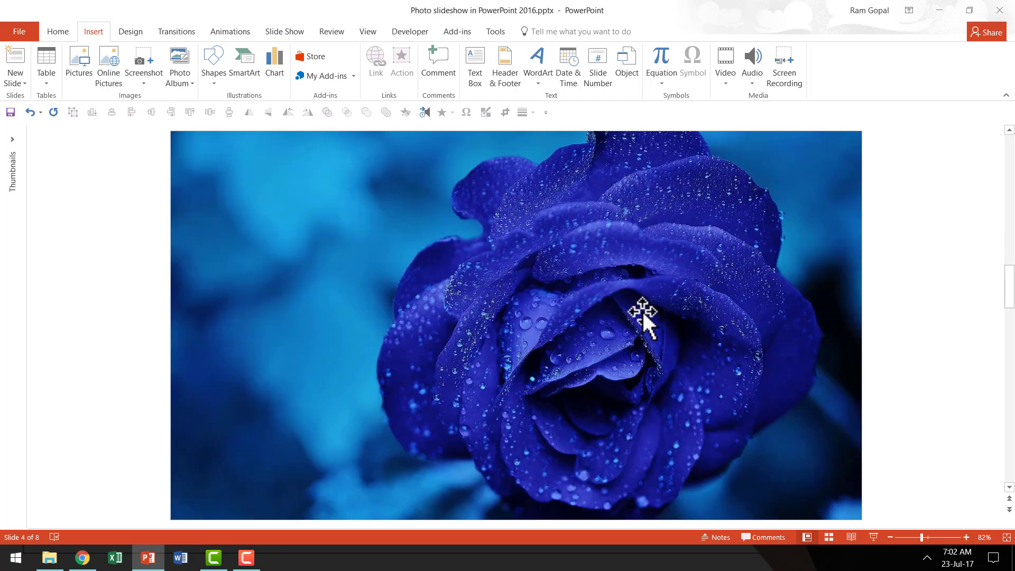
{"action": "scroll", "coordinate": [643, 317], "scroll_direction": "up", "scroll_amount": 3}
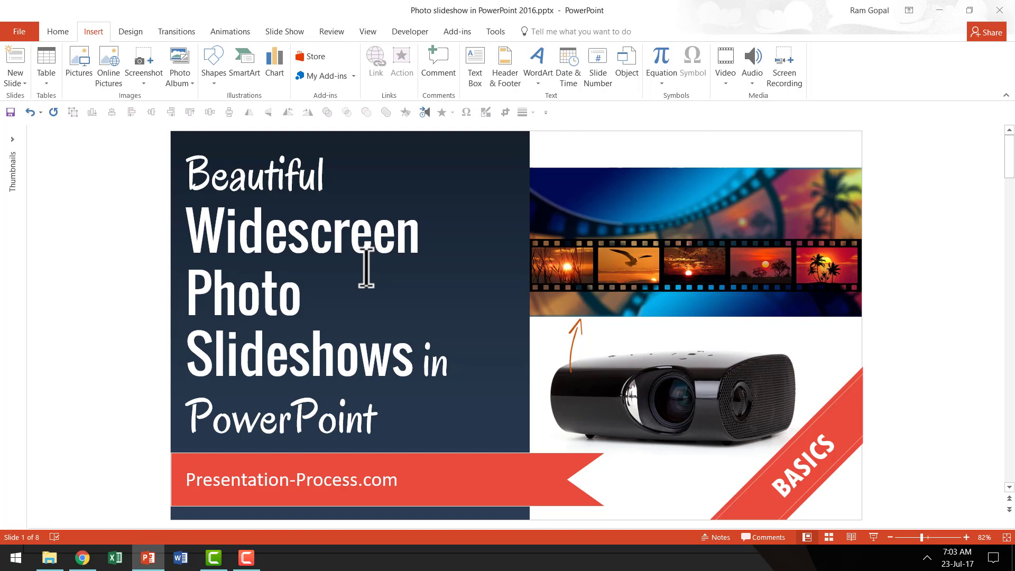
Add a blank slide after the title slide and insert cereals-100263_1920.jpg onto it.
{"action": "left_click", "coordinate": [64, 31]}
{"action": "left_click", "coordinate": [116, 58]}
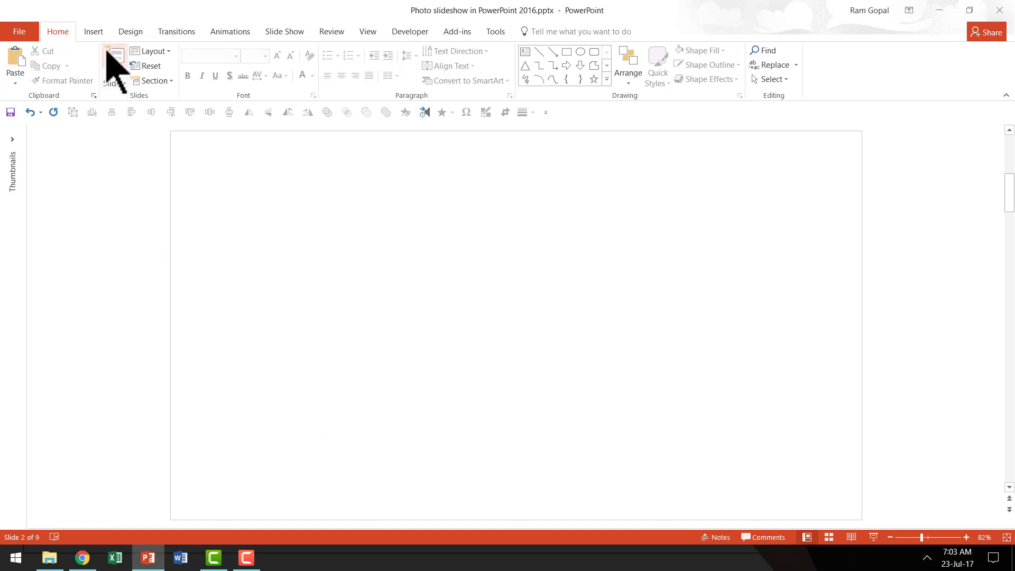
{"action": "left_click", "coordinate": [95, 32]}
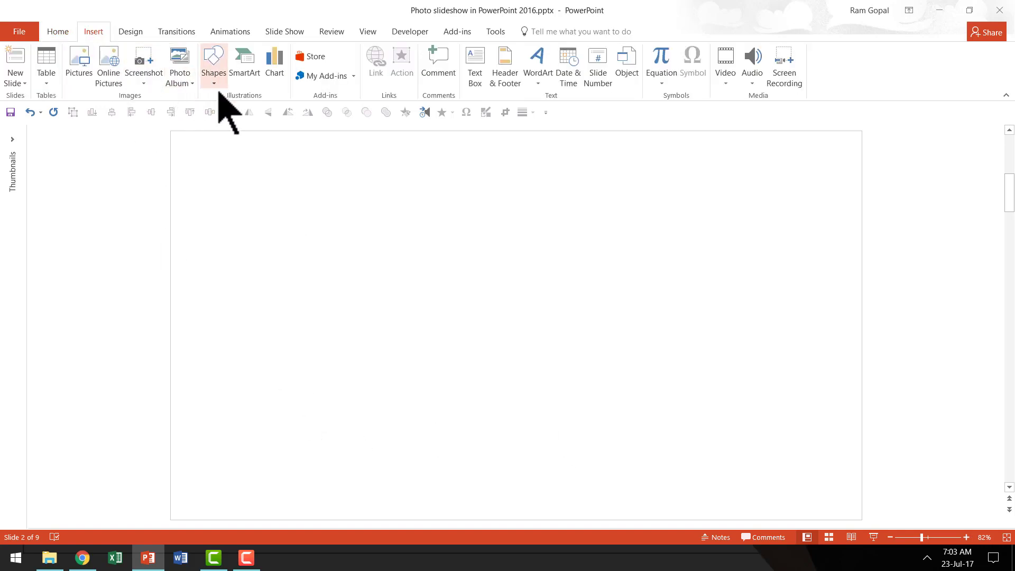
{"action": "left_click", "coordinate": [85, 69]}
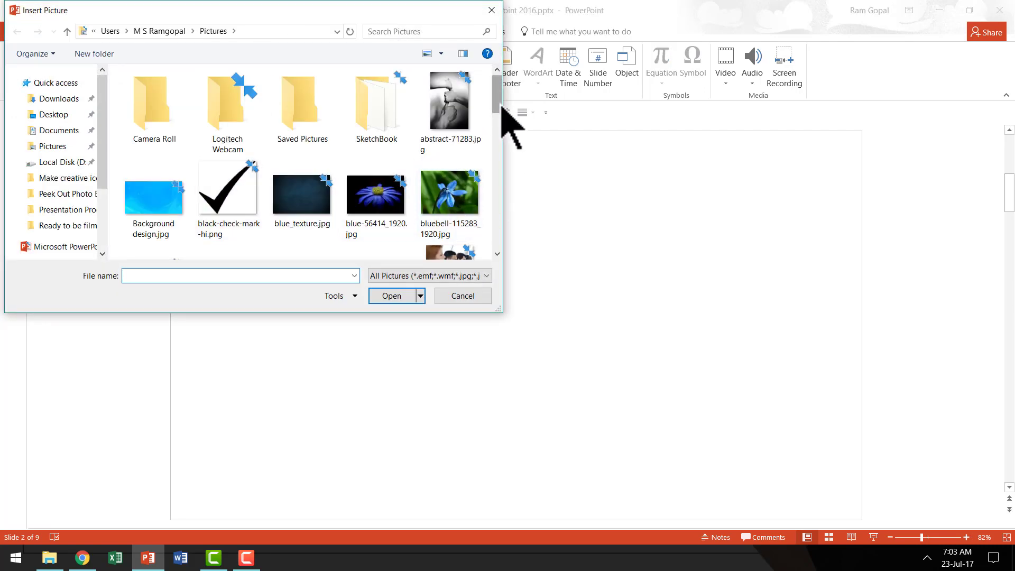
{"action": "left_click_drag", "start_coordinate": [501, 104], "coordinate": [500, 127]}
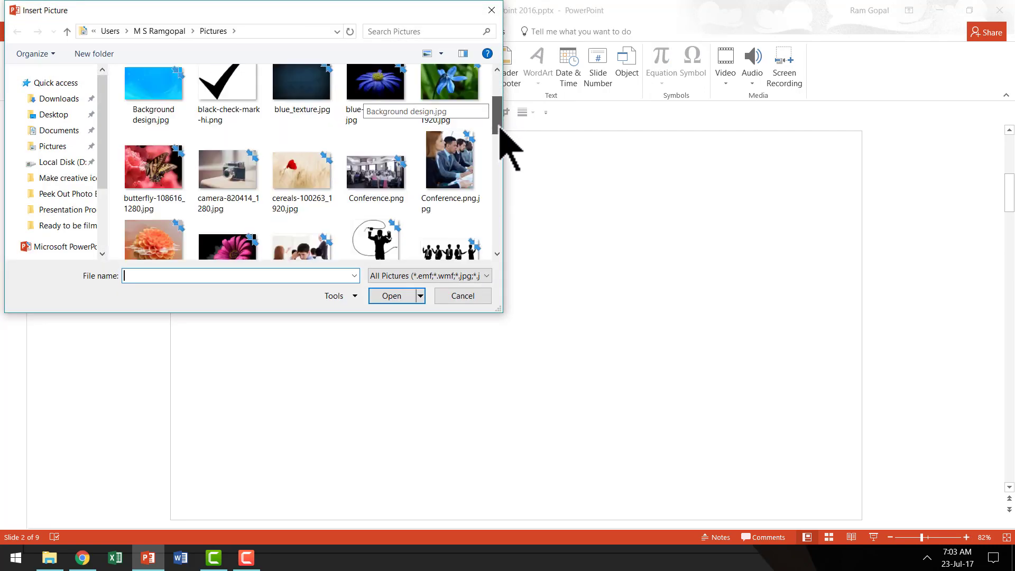
{"action": "left_click", "coordinate": [286, 190]}
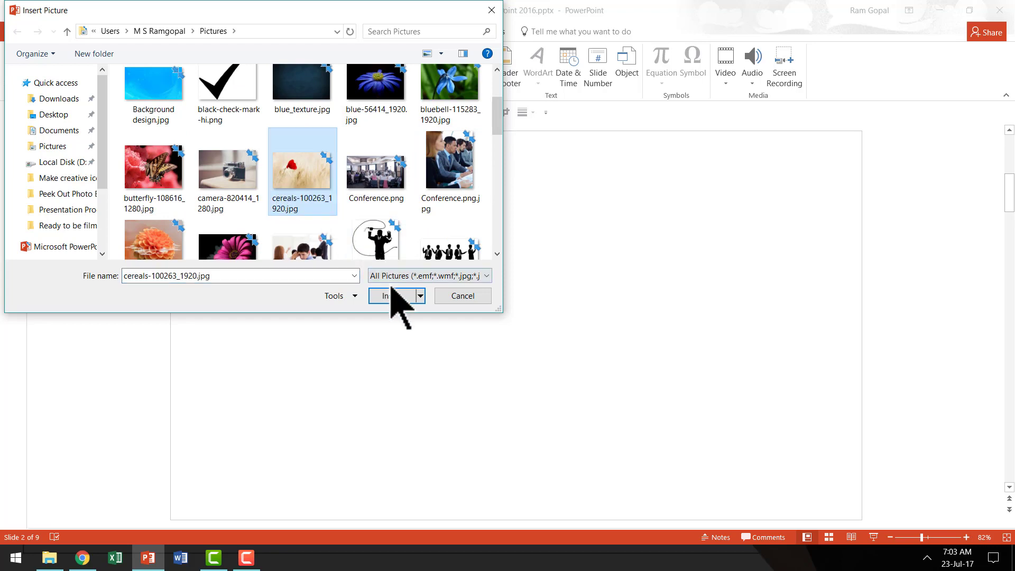
{"action": "left_click", "coordinate": [392, 296]}
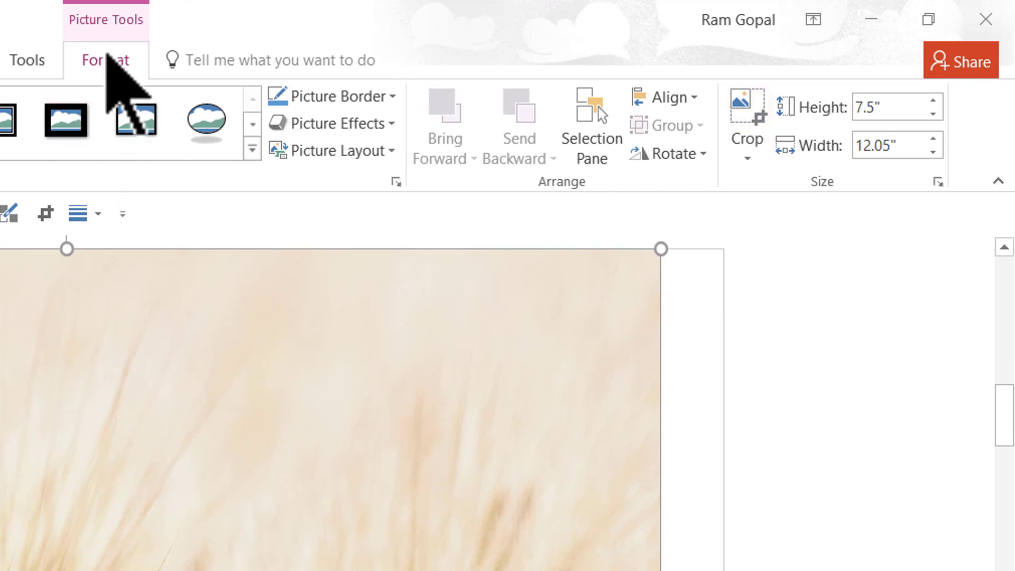
Crop the poppy photo to a 16:9 aspect ratio, giving a 6.78" by 12.05" area.
{"action": "left_click", "coordinate": [747, 159]}
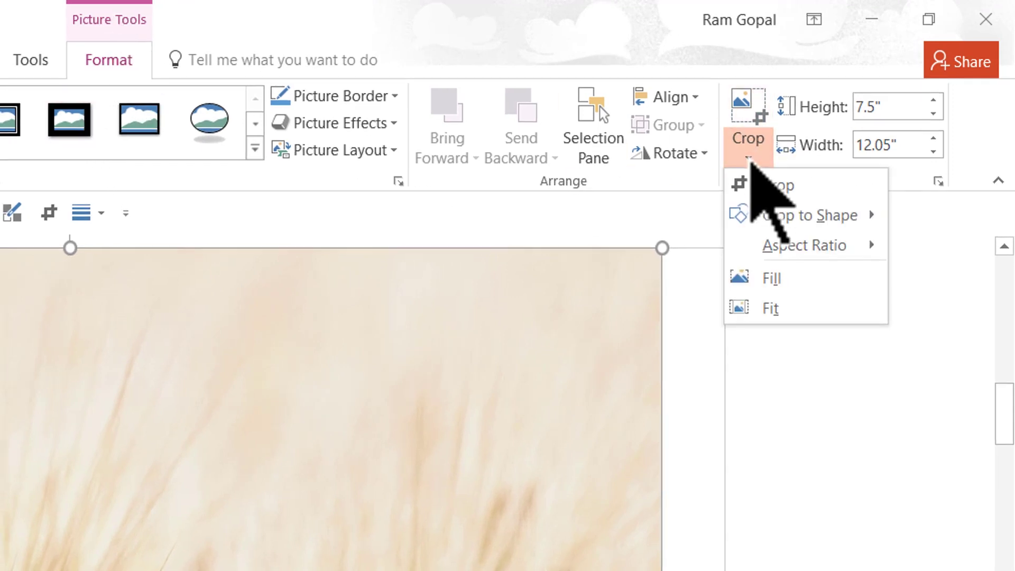
{"action": "mouse_move", "coordinate": [776, 250]}
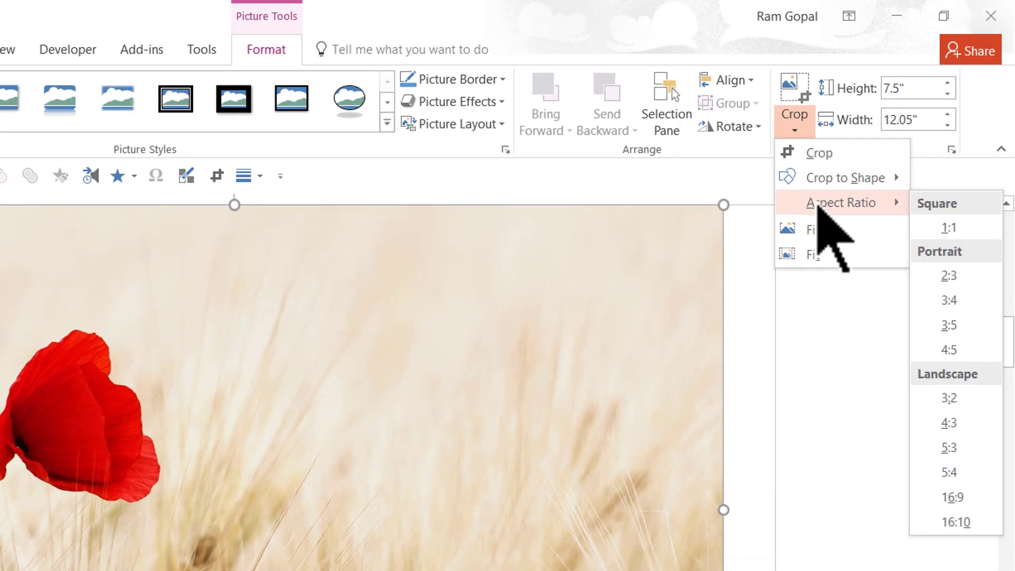
{"action": "left_click", "coordinate": [971, 500]}
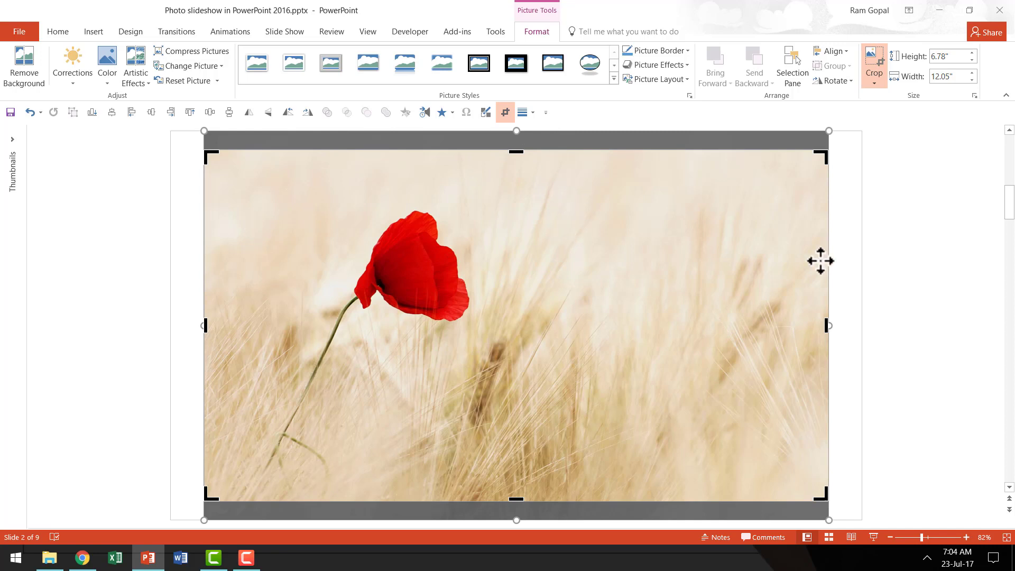
Stretch the cropped poppy photo from the slide's top-left to bottom-right corner for full bleed.
{"action": "left_click", "coordinate": [857, 209]}
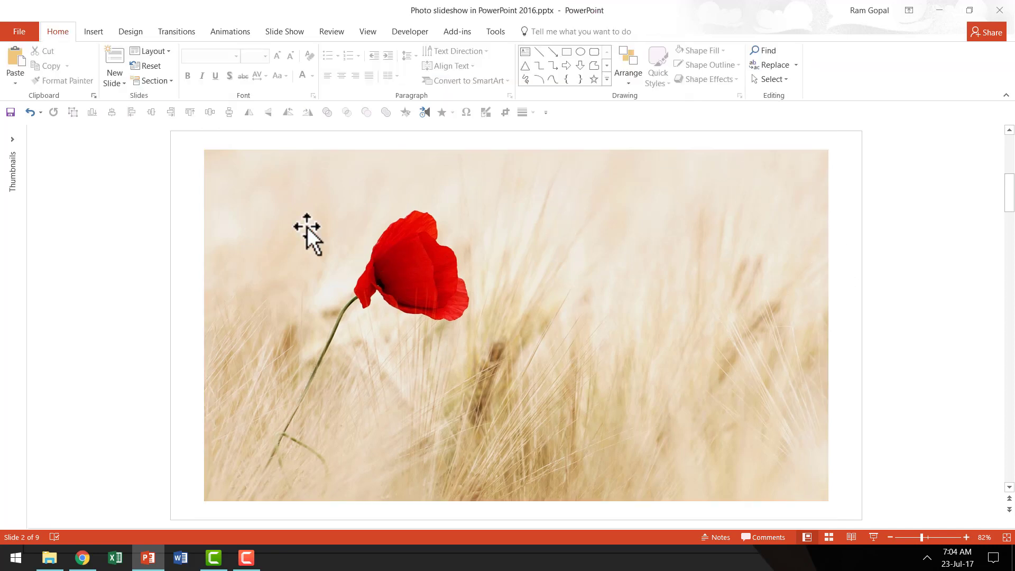
{"action": "left_click_drag", "start_coordinate": [403, 246], "coordinate": [357, 231]}
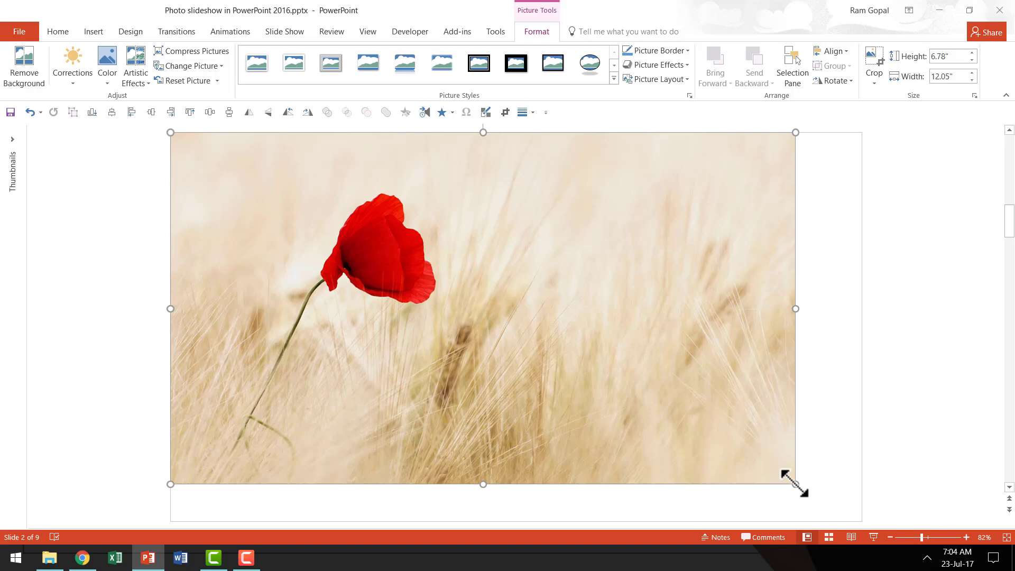
{"action": "left_click_drag", "start_coordinate": [796, 484], "coordinate": [862, 520]}
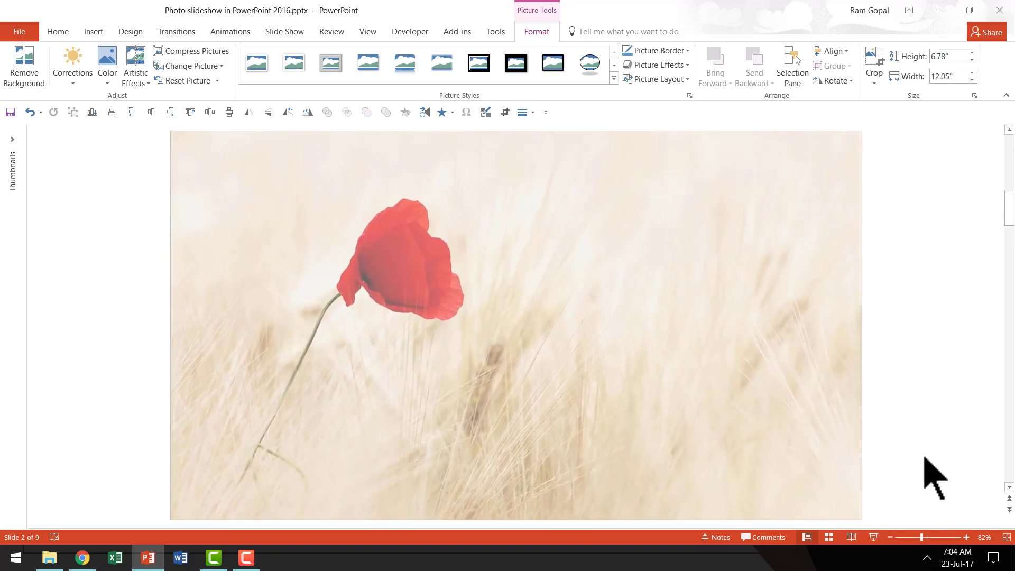
{"action": "left_click", "coordinate": [878, 441]}
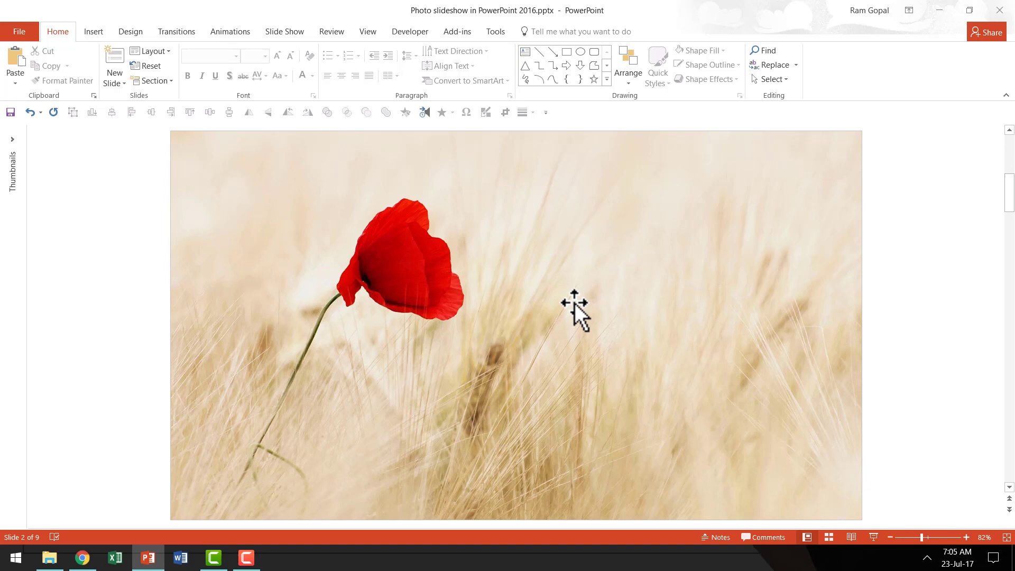
Delete slide 2 in Slide Sorter view, leaving an 8-slide deck.
{"action": "left_click", "coordinate": [498, 286]}
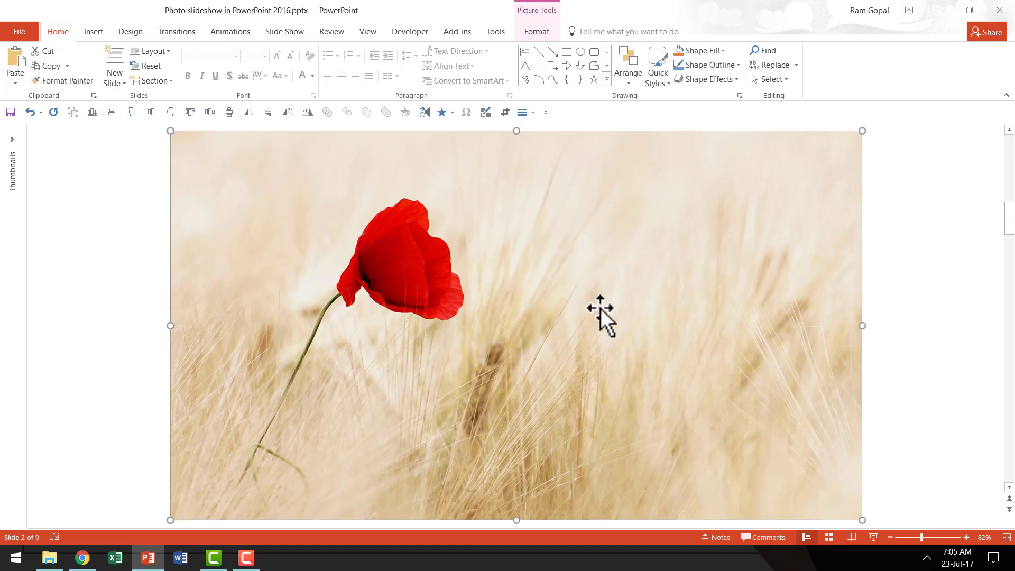
{"action": "scroll", "coordinate": [732, 304], "scroll_direction": "down", "scroll_amount": 1}
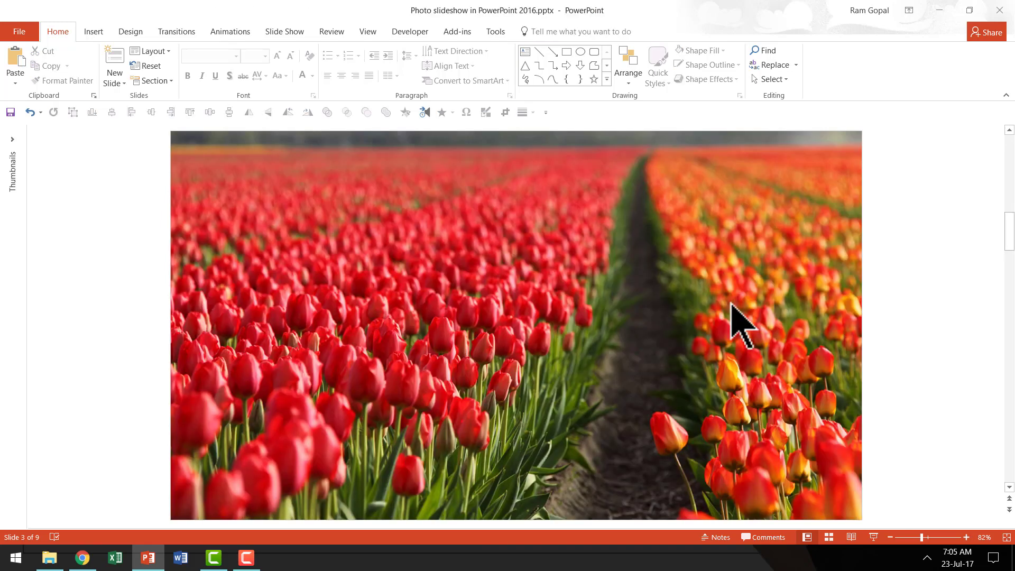
{"action": "scroll", "coordinate": [732, 304], "scroll_direction": "down", "scroll_amount": 2}
{"action": "scroll", "coordinate": [732, 304], "scroll_direction": "up", "scroll_amount": 4}
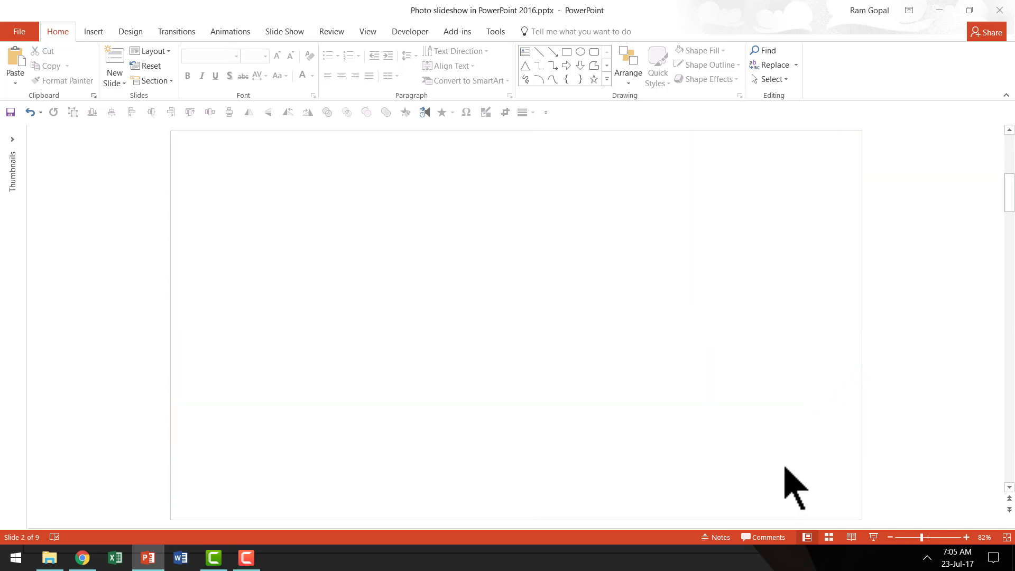
{"action": "left_click", "coordinate": [829, 537]}
{"action": "key", "text": "Delete"}
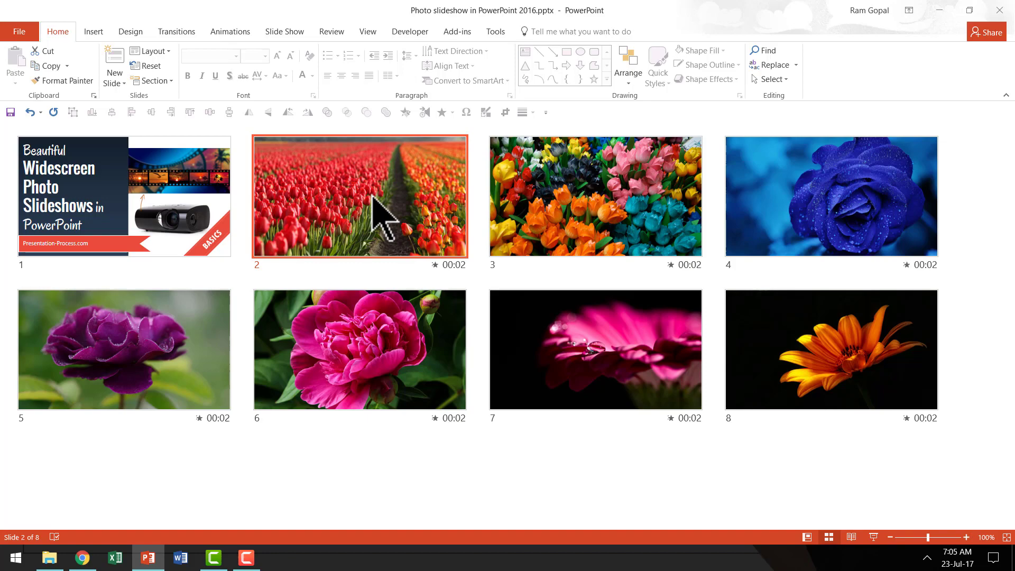
Open the tulip slide in Normal view and show its Fade transition with 00:02.00 auto-advance.
{"action": "double_click", "coordinate": [375, 170]}
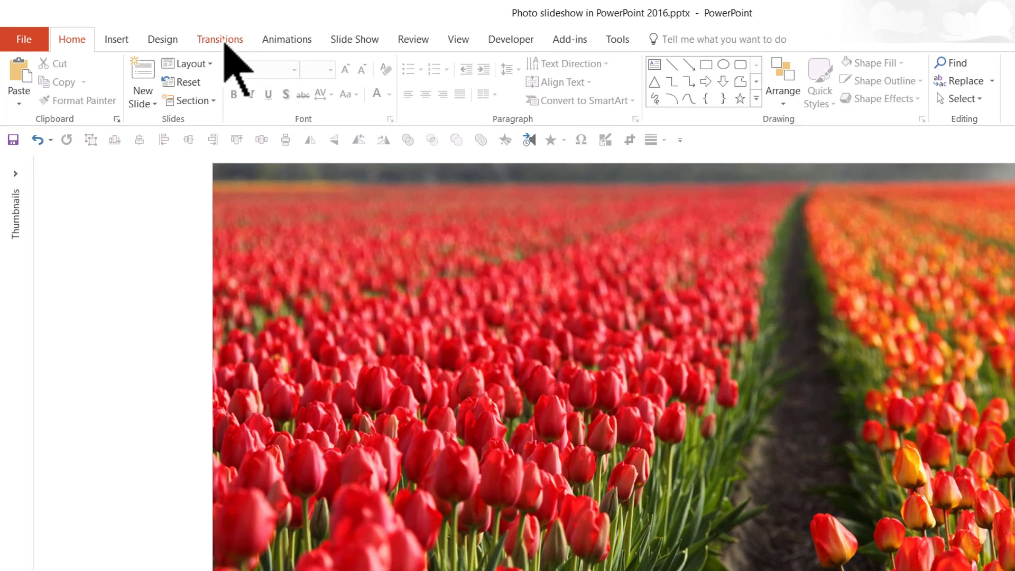
{"action": "left_click", "coordinate": [179, 32]}
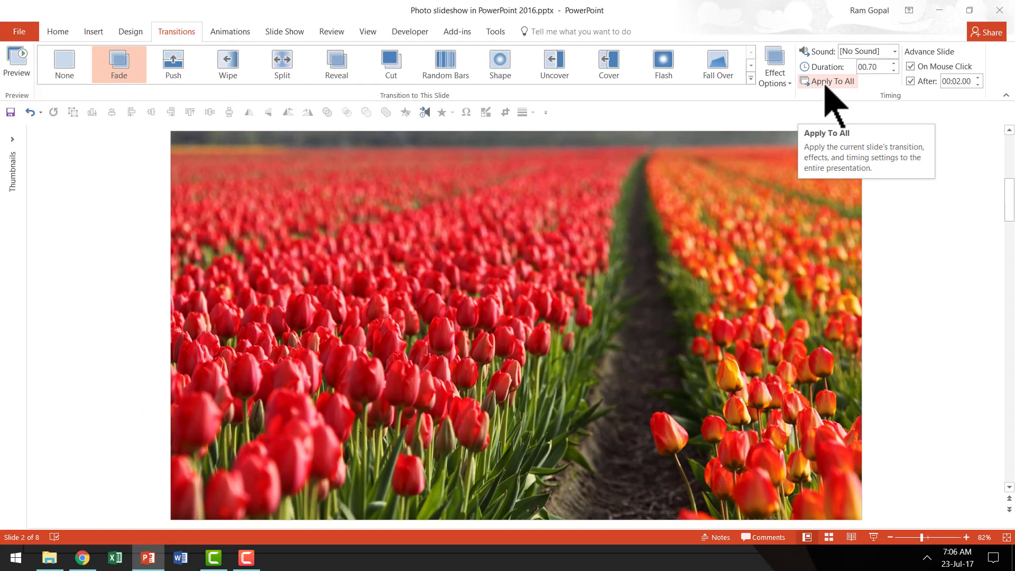
Apply the 00.70 Fade transition and 2-second auto-advance to all slides.
{"action": "left_click", "coordinate": [828, 82]}
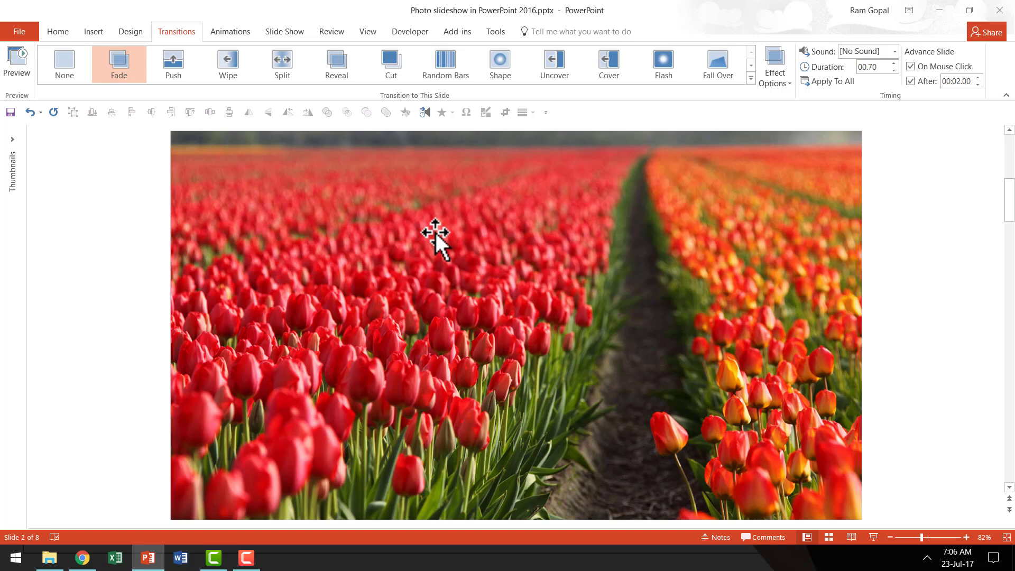